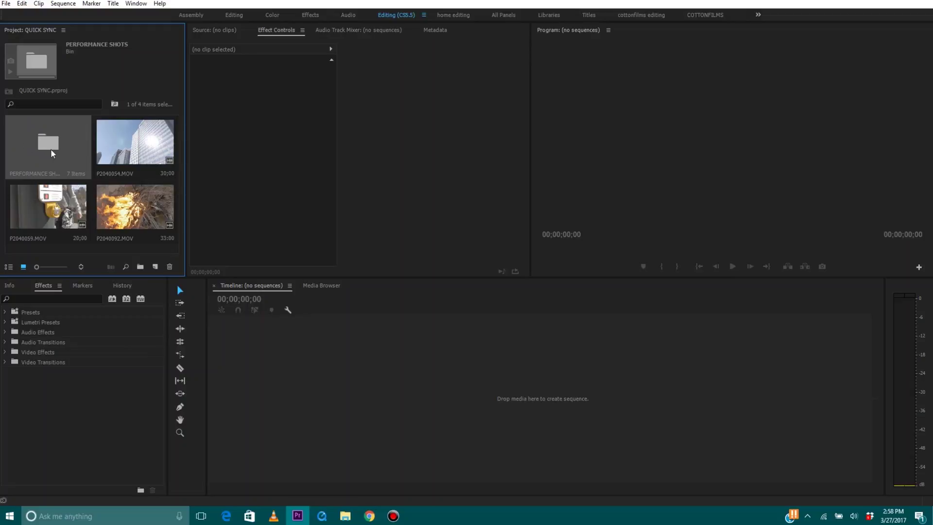
Preview details of clips P2040059.MOV, P2040092.MOV and P2040054.MOV in the project panel
click(136, 212)
click(74, 196)
click(134, 142)
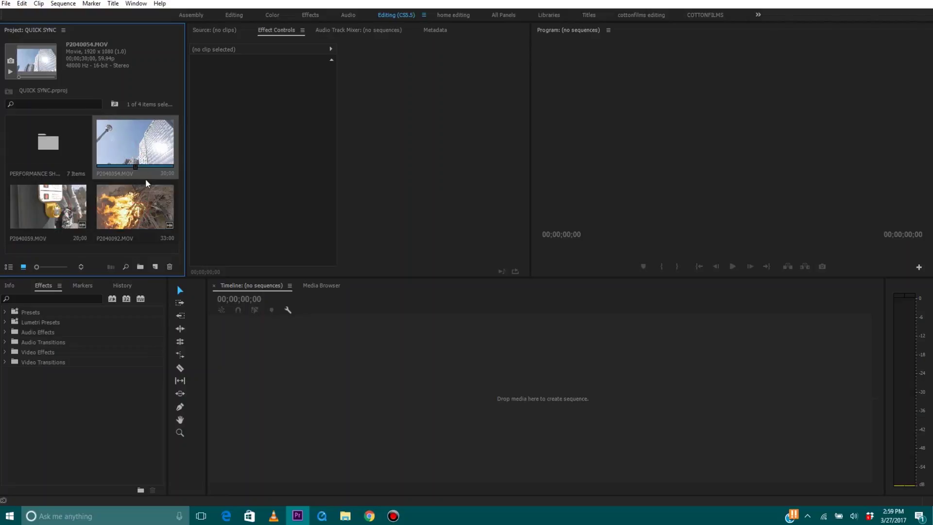
click(145, 191)
click(135, 128)
Enter the PERFORMANCE SHOTS bin and select all seven items, six camera clips plus the audio mix
double_click(46, 141)
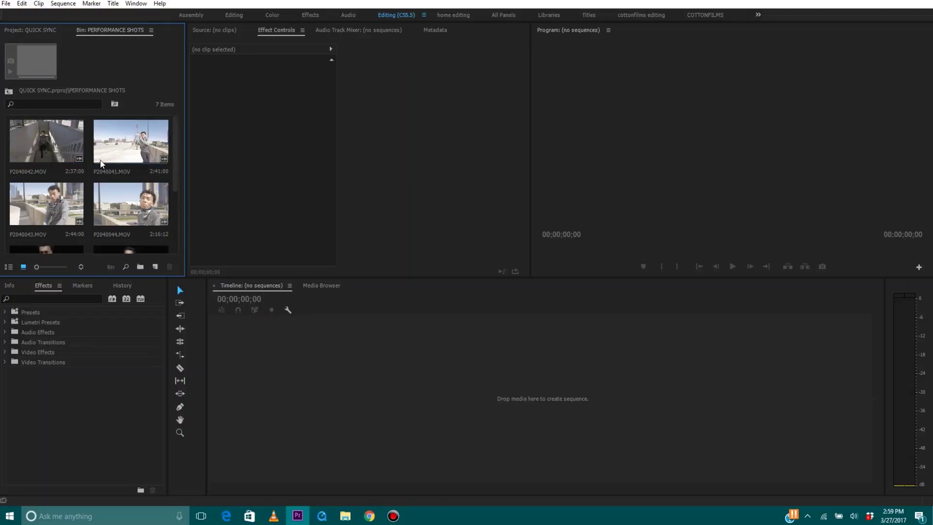
scroll(100, 164, down, 1)
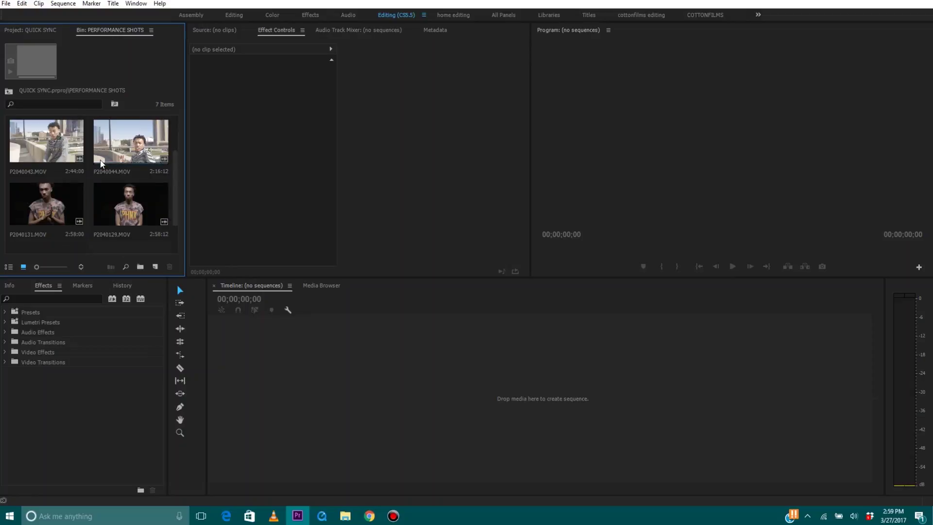
scroll(100, 162, down, 1)
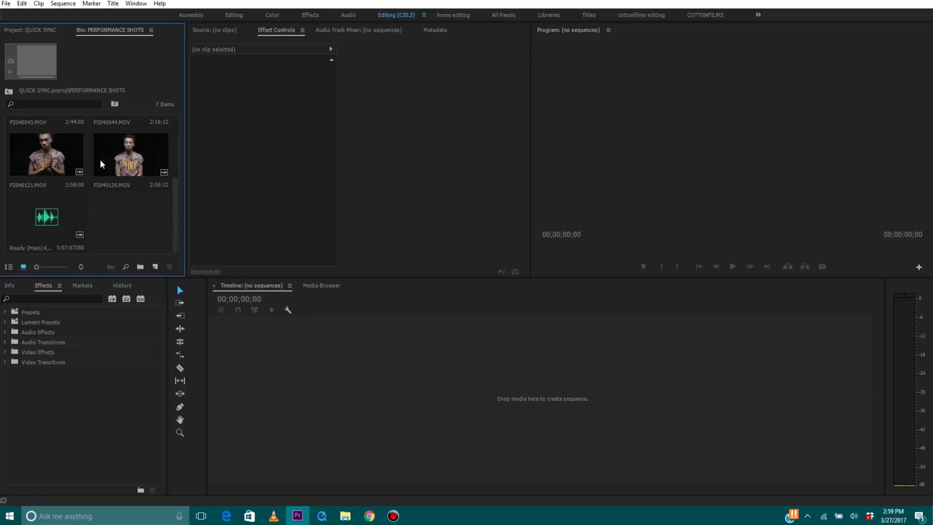
click(50, 224)
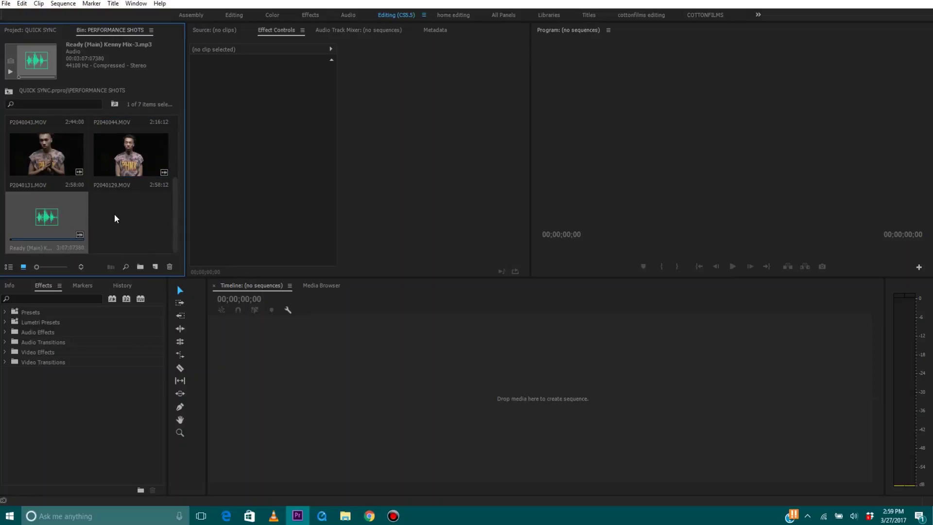
scroll(115, 213, up, 3)
click(47, 144)
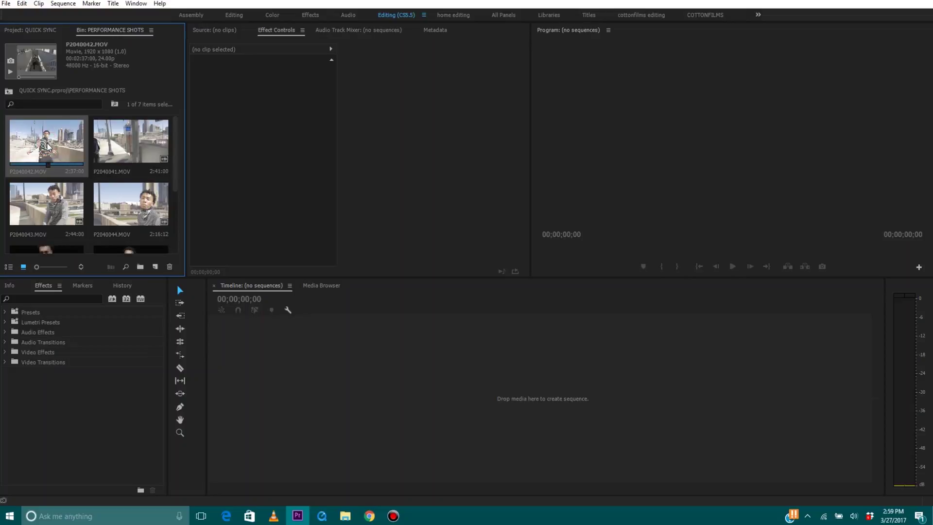
key(ctrl+a)
scroll(75, 168, down, 3)
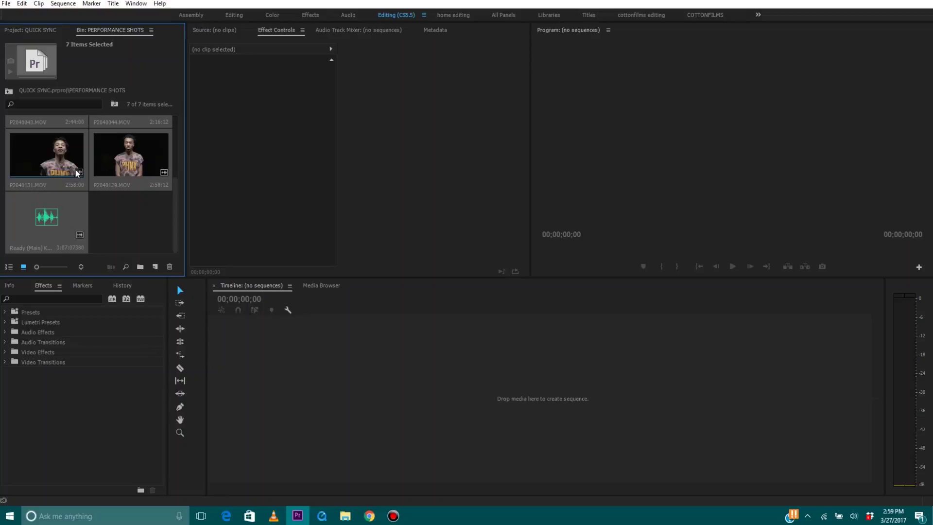
Create a Multi-Camera Source Sequence synchronized by Audio, mixed-down track channel, cameras named by clip names
right_click(65, 159)
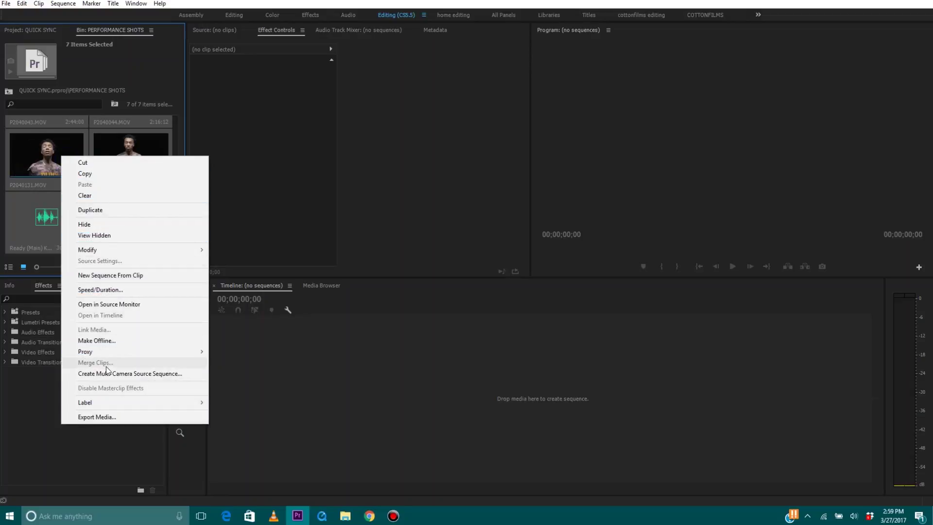
click(153, 374)
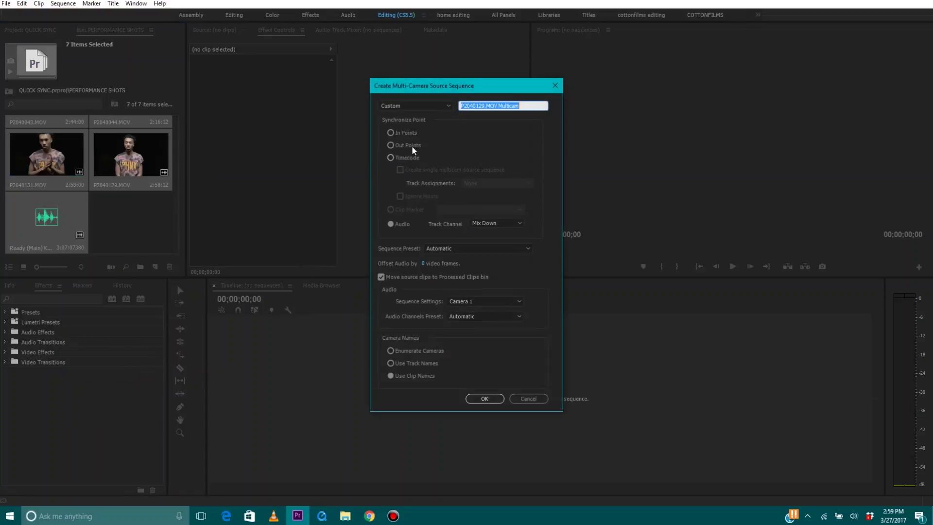
click(391, 225)
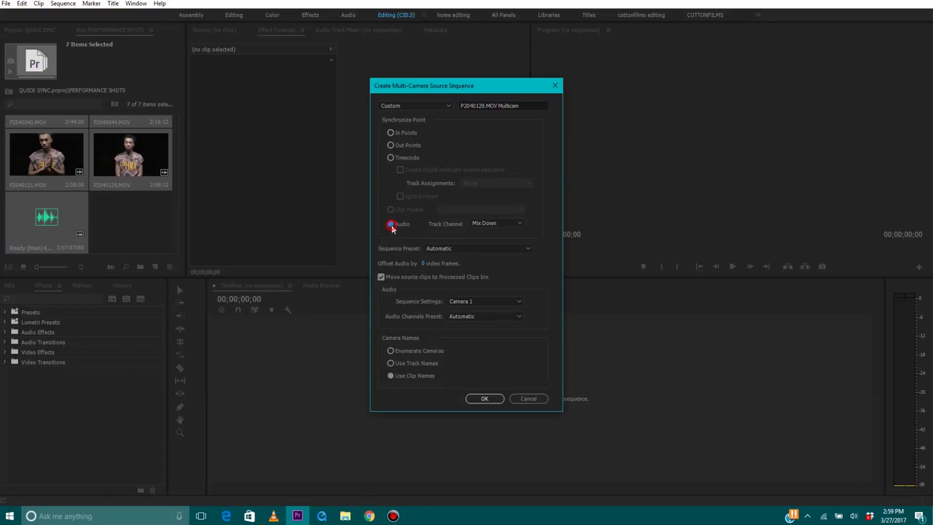
click(497, 222)
click(498, 258)
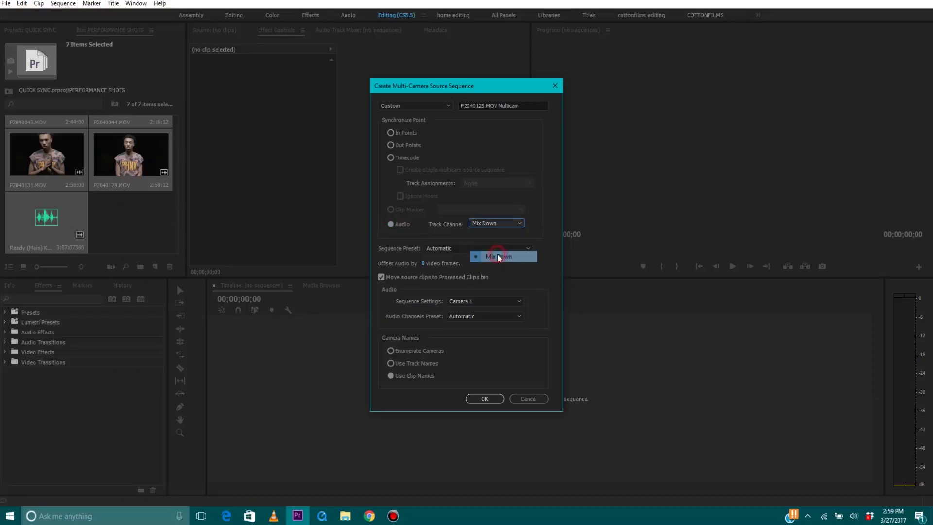
click(392, 375)
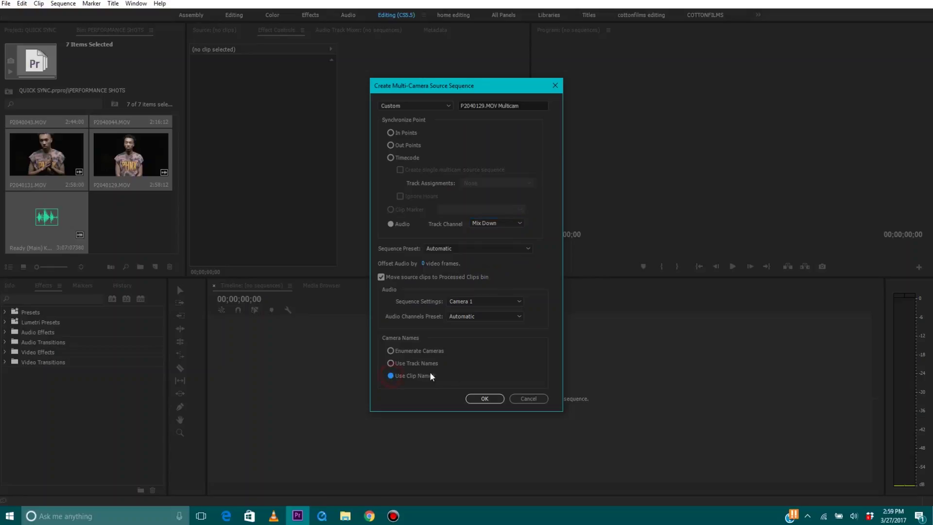
click(484, 397)
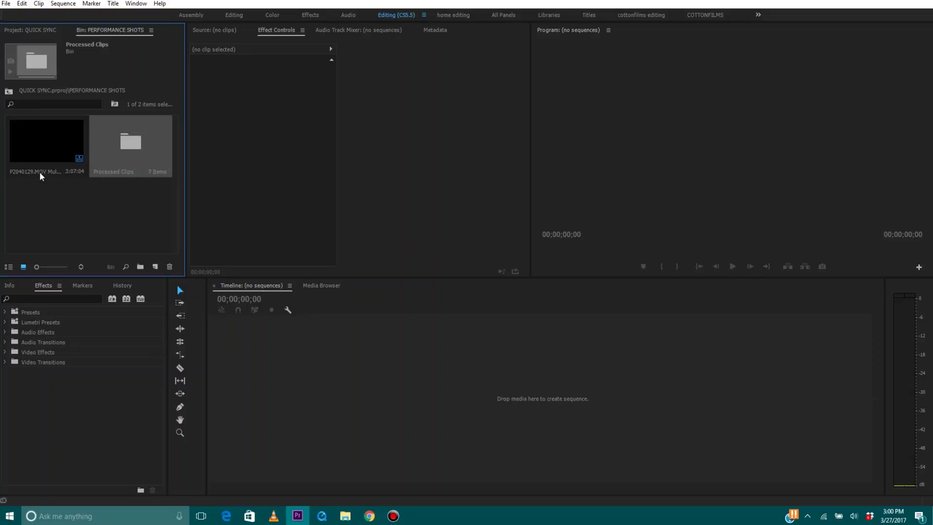
Open the P2040129.MOV Multicam sequence in the timeline and maximize the timeline panel
click(58, 157)
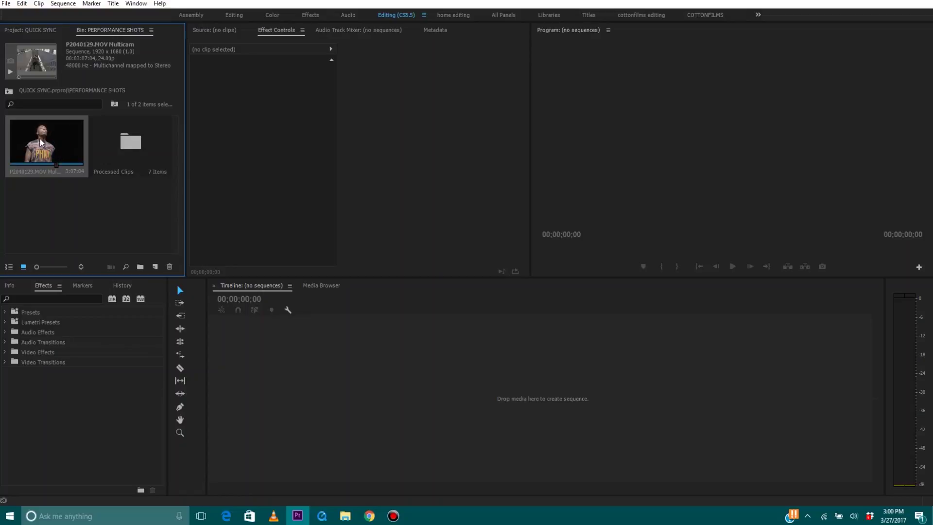
click(78, 202)
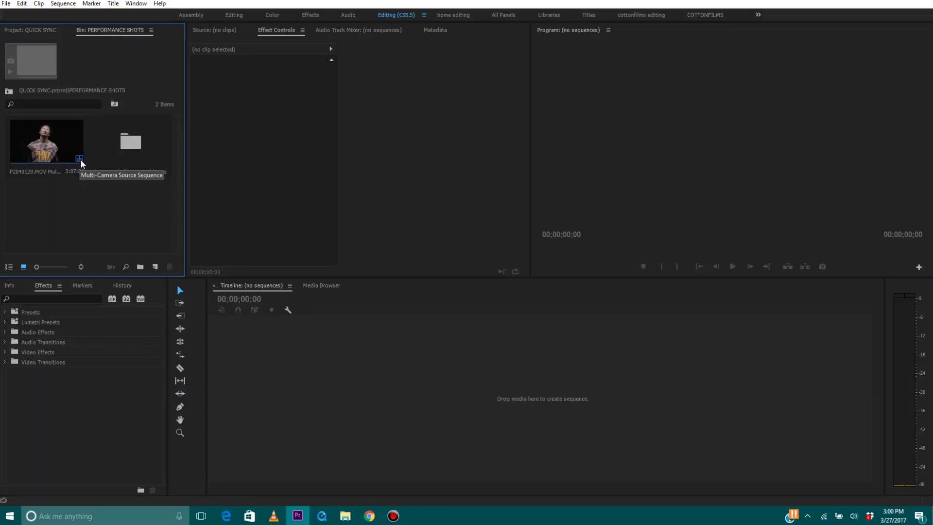
right_click(59, 147)
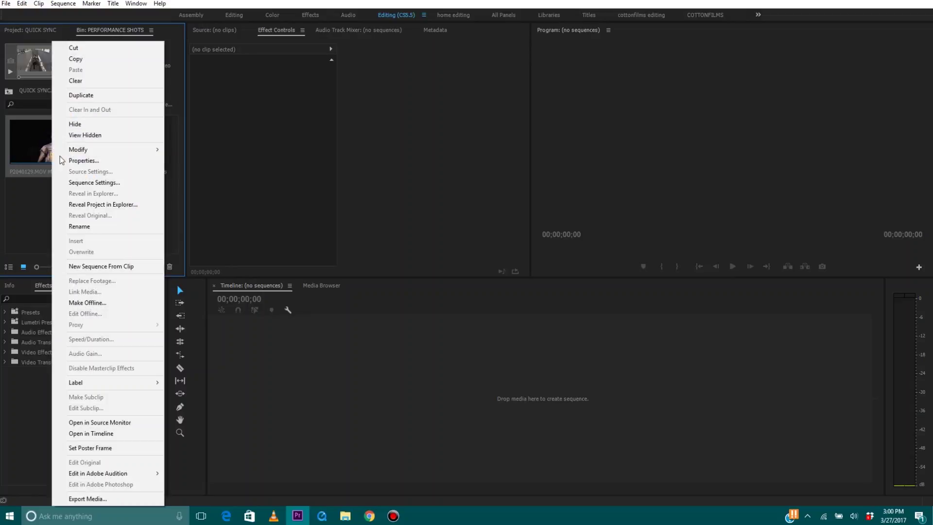
click(96, 432)
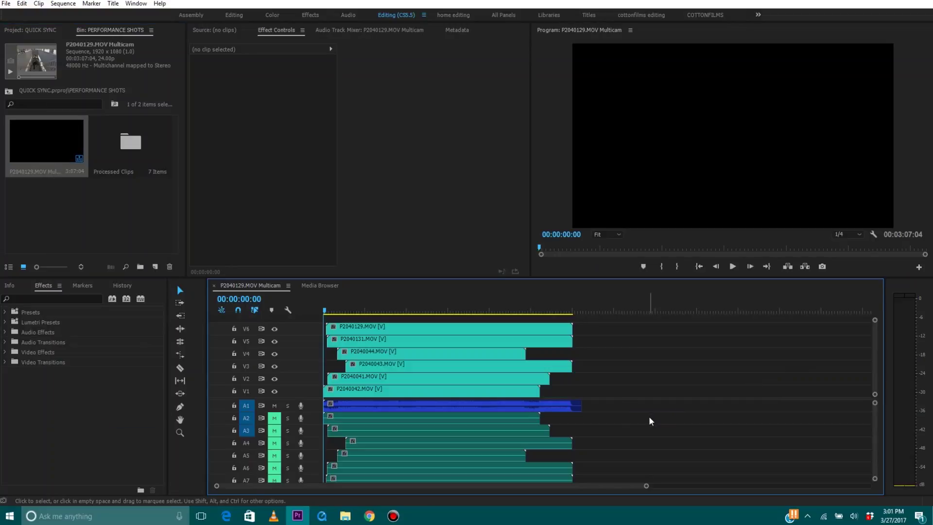
key(grave)
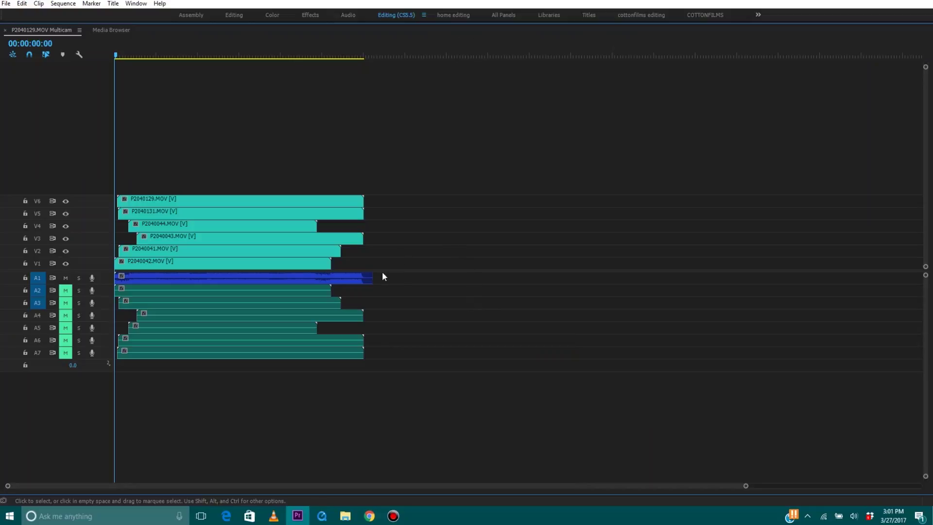
Unlink all multicam clips and delete the camera audio on A2–A7, keeping the main mix on A1
drag(429, 292, 91, 359)
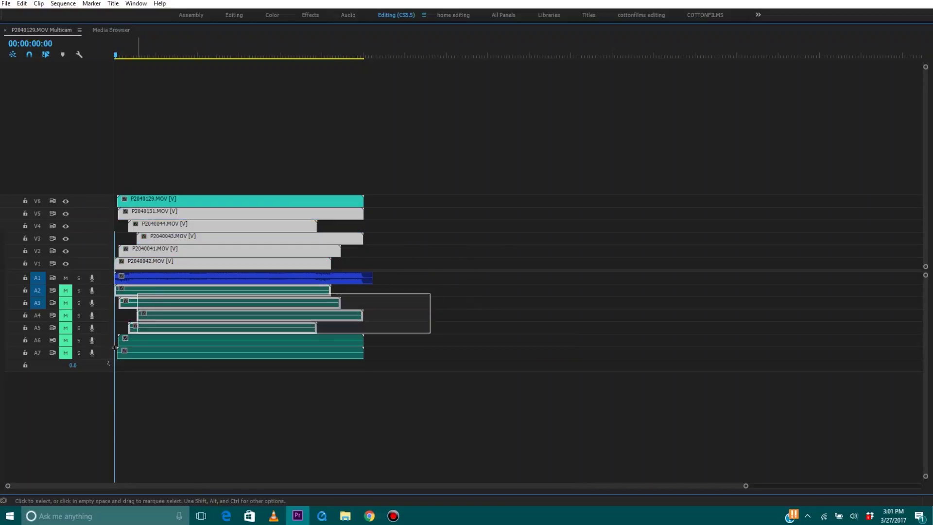
right_click(200, 289)
click(225, 191)
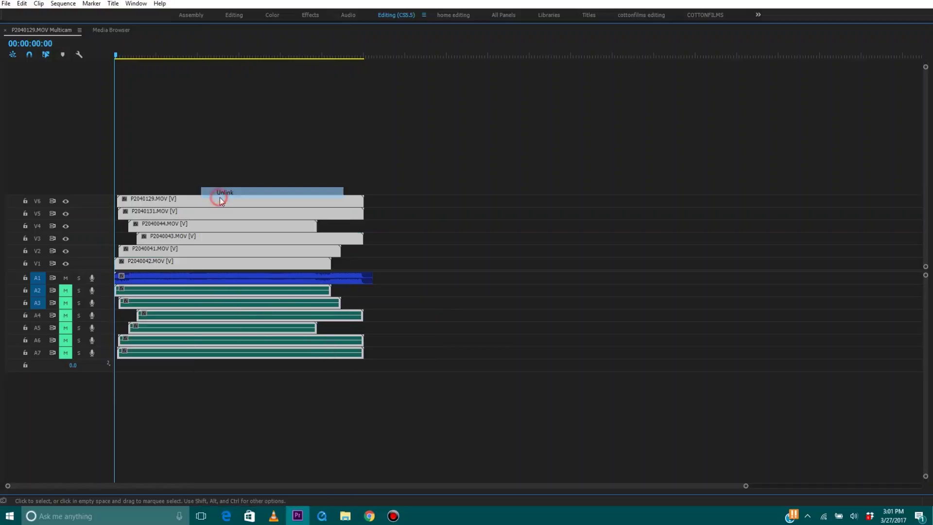
drag(406, 293, 92, 368)
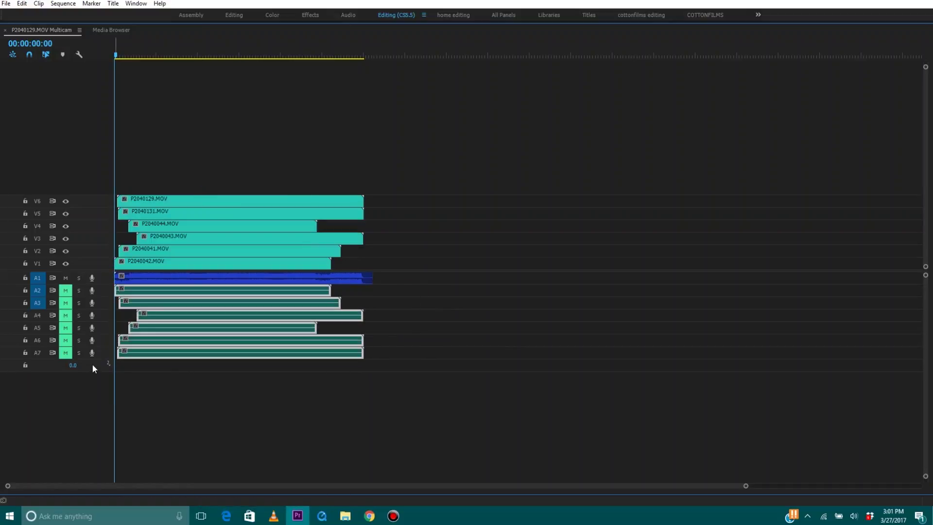
key(Delete)
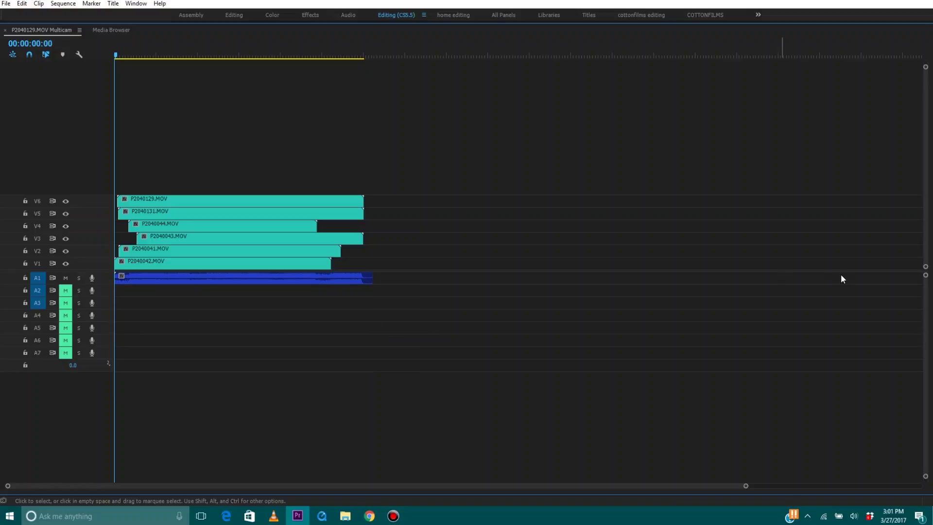
Expand the video tracks, restore the workspace layout and select the clips on V2–V6
drag(923, 271, 925, 481)
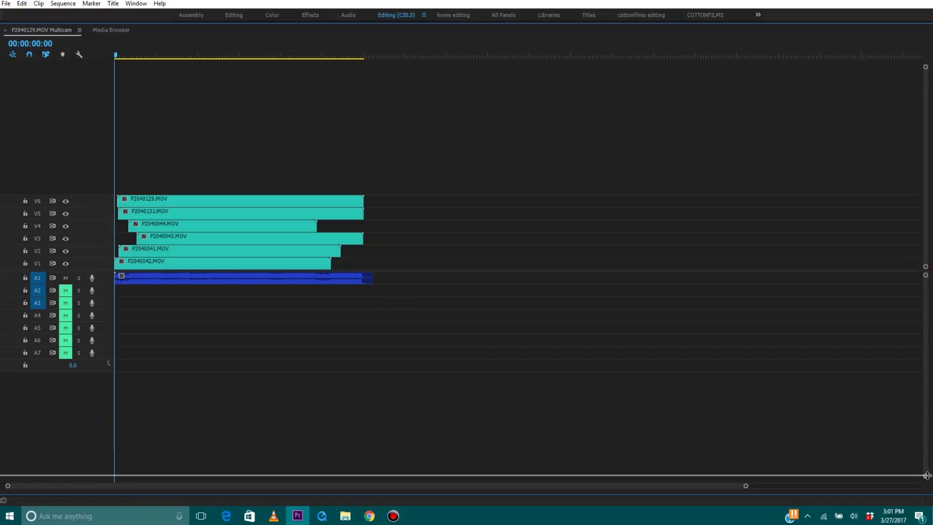
key(grave)
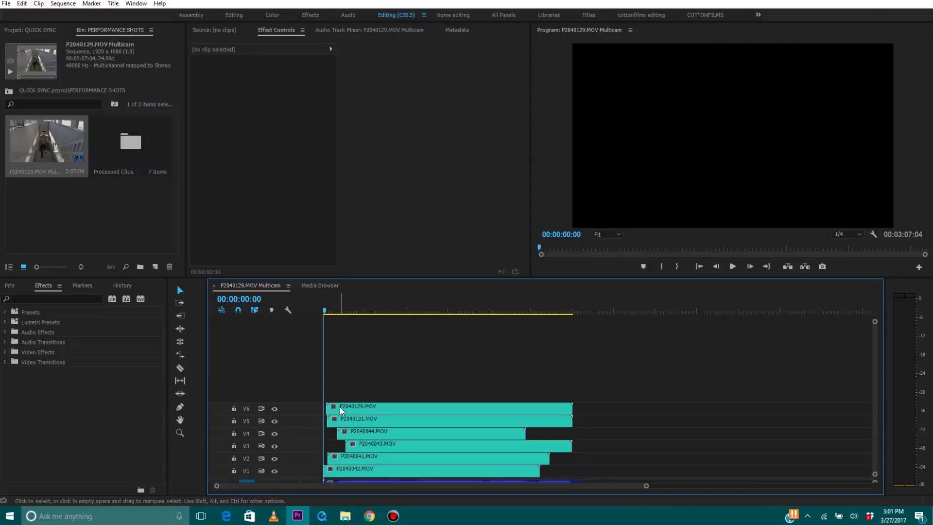
drag(600, 393, 339, 457)
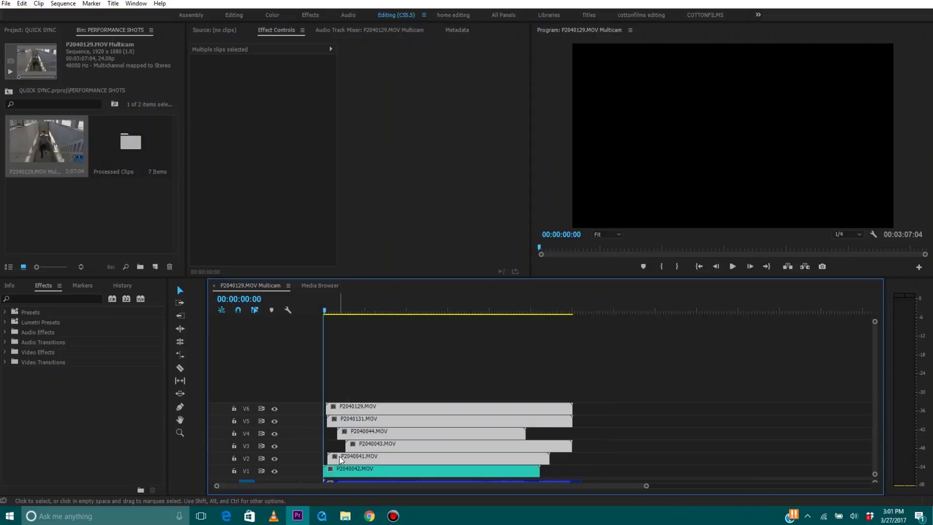
Play the synced multicam sequence with the program view maximized, then return to the layout
click(333, 311)
key(grave)
key(space)
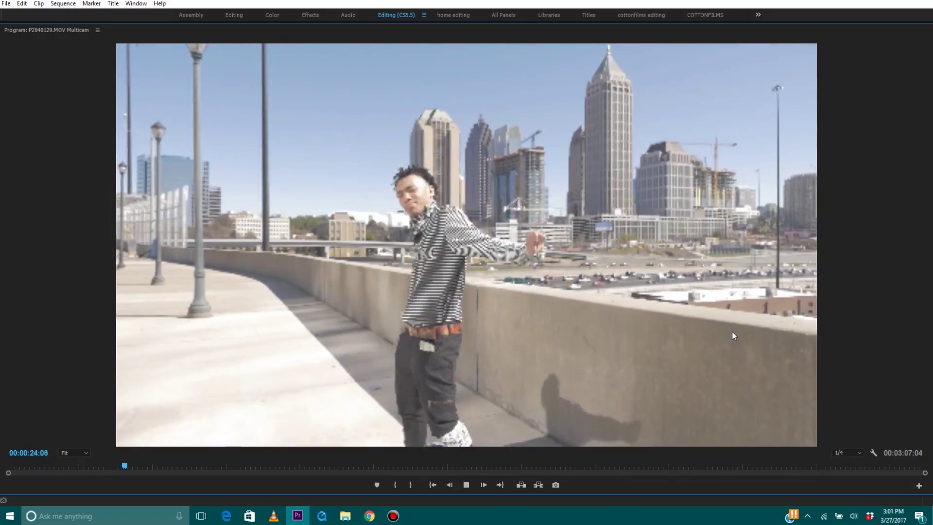
key(grave)
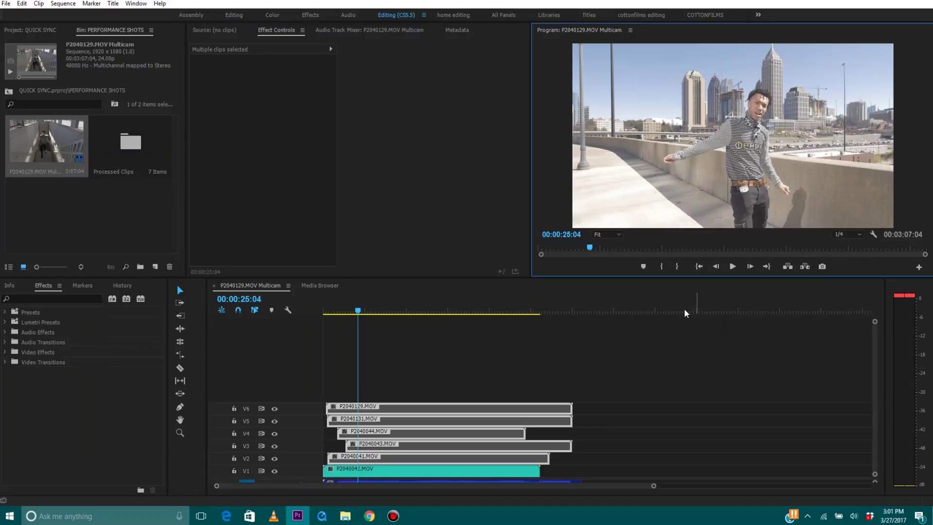
Select the P2040042.MOV and P2040044.MOV clips and play the camera stack full screen
click(368, 470)
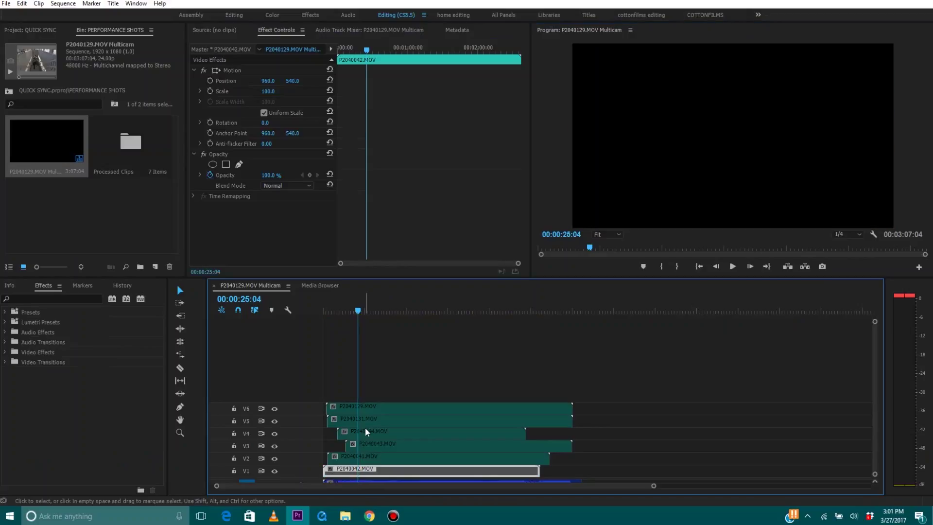
click(365, 435)
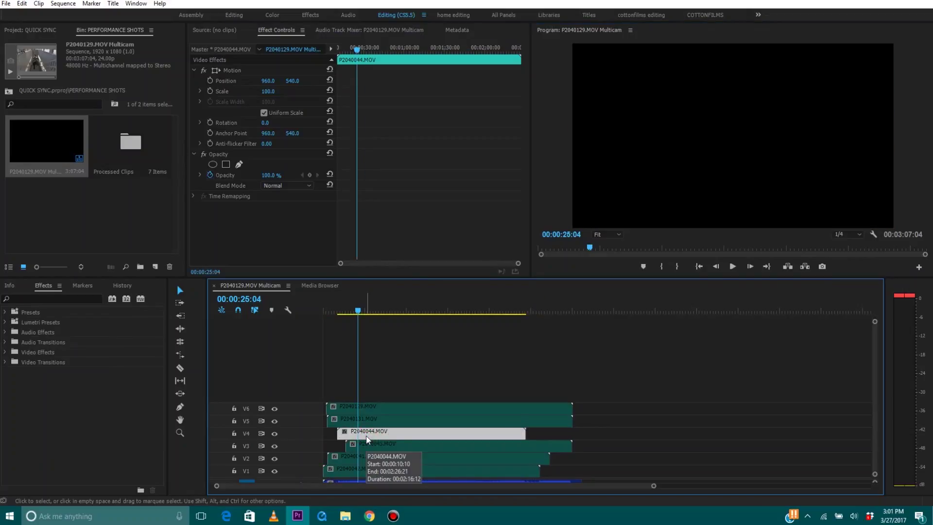
key(space)
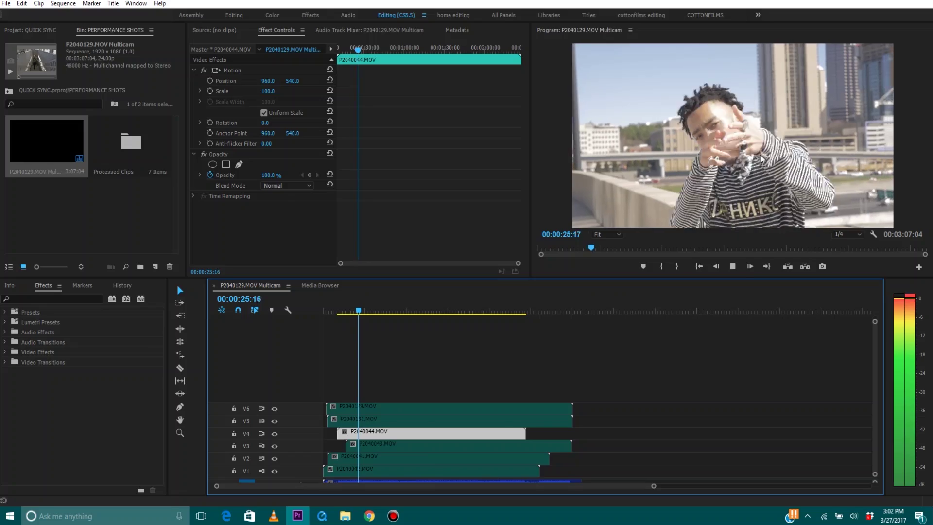
key(grave)
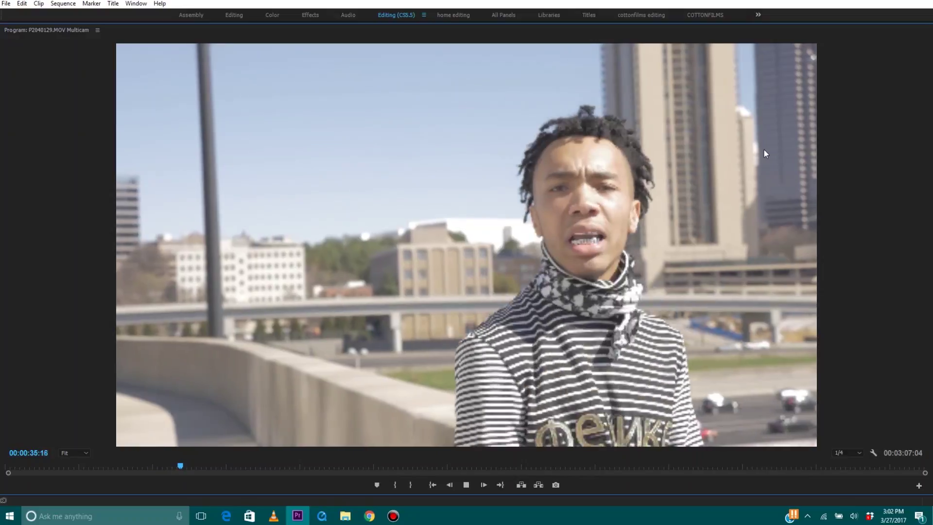
key(grave)
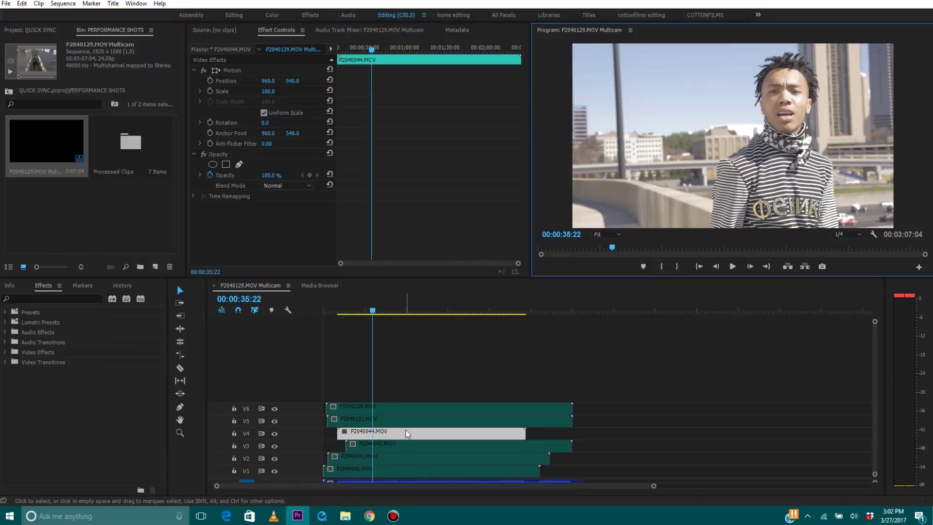
Toggle the P2040129.MOV clip on V6 with Shift+E to reveal another angle and play it full screen
click(406, 430)
key(shift+e)
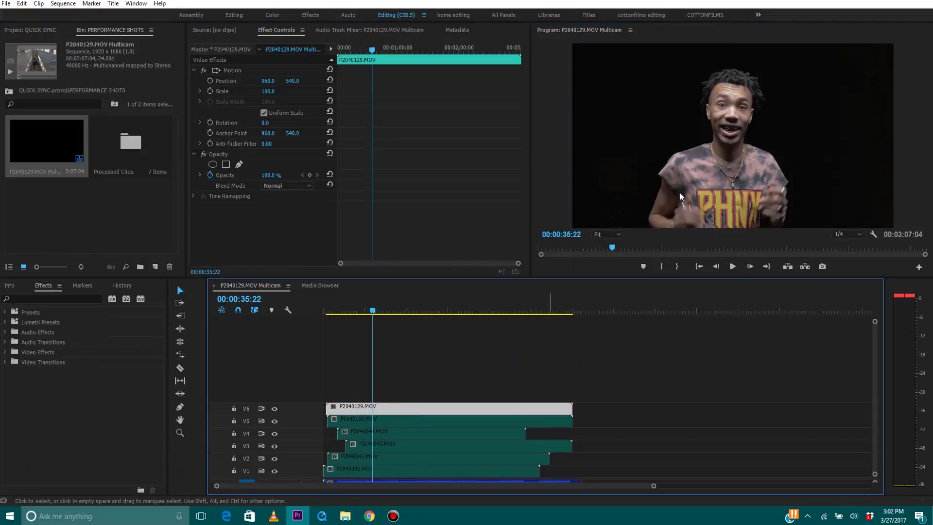
key(grave)
key(space)
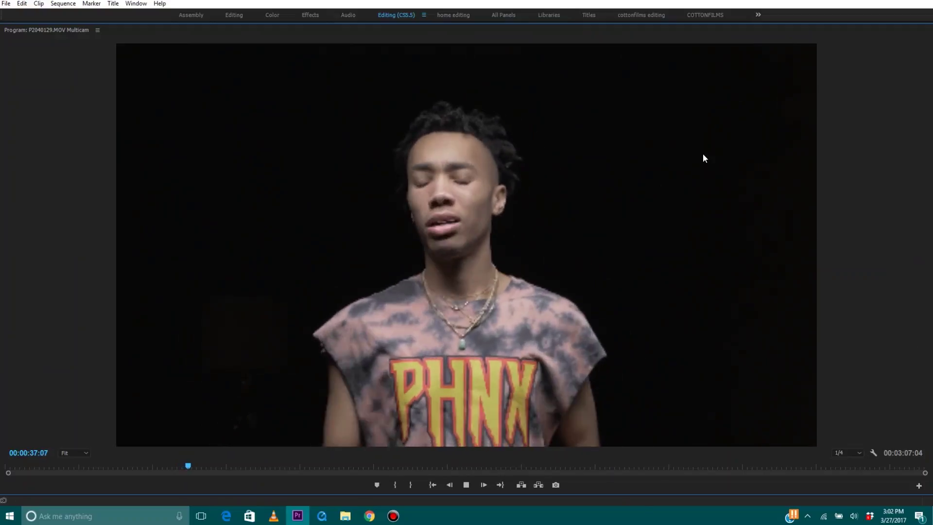
key(grave)
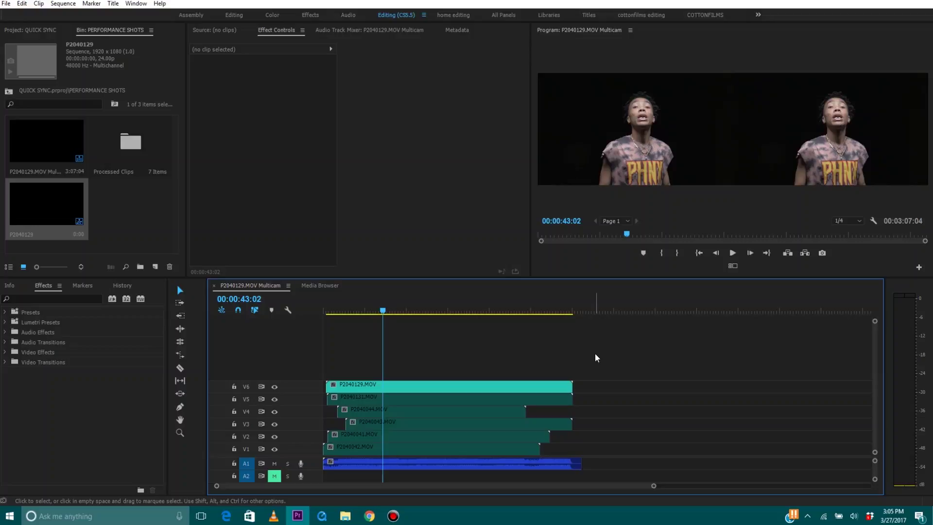
Save the project and build a new sequence from the P2040129.MOV Multicam clip
key(ctrl+s)
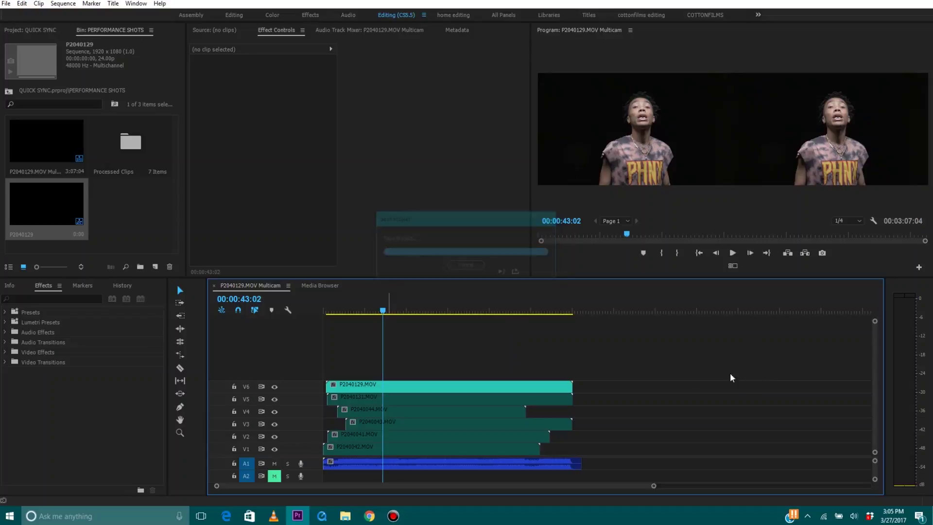
mouse_move(638, 400)
mouse_down()
mouse_move(454, 416)
mouse_move(409, 447)
mouse_up()
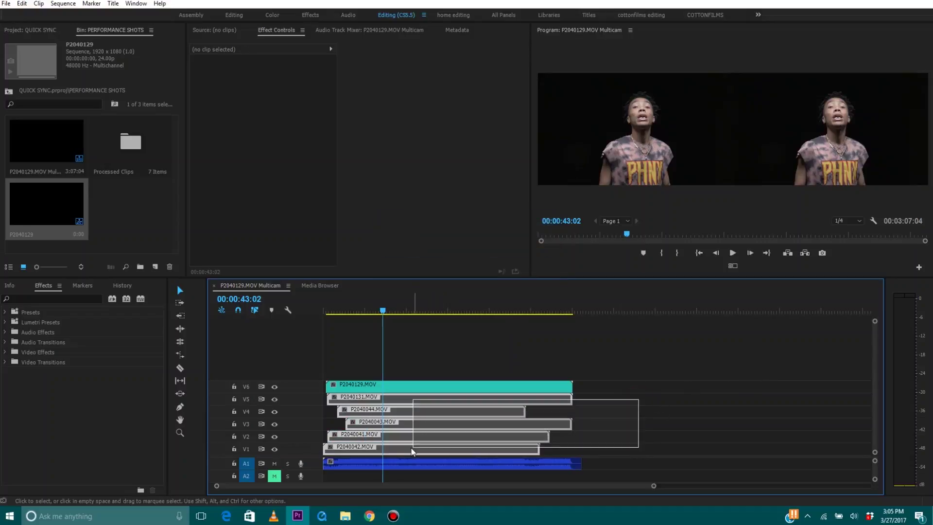
click(445, 334)
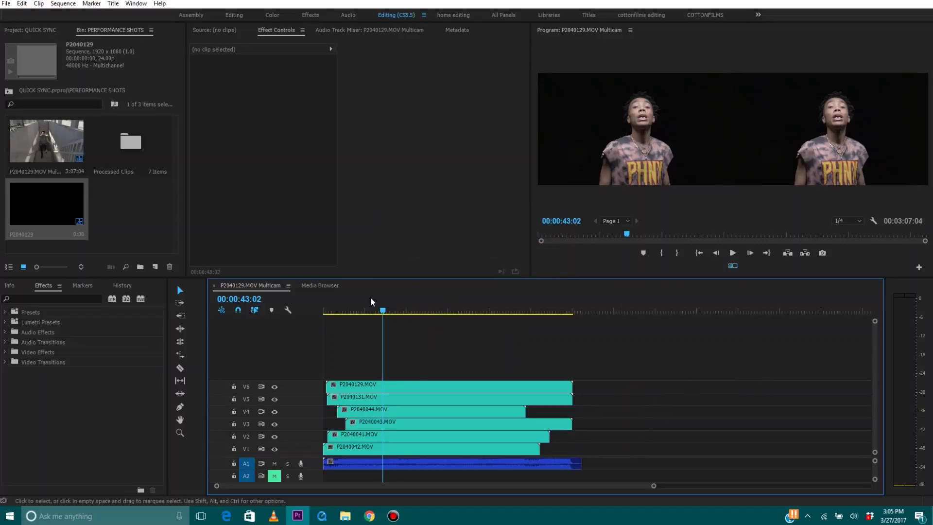
right_click(52, 147)
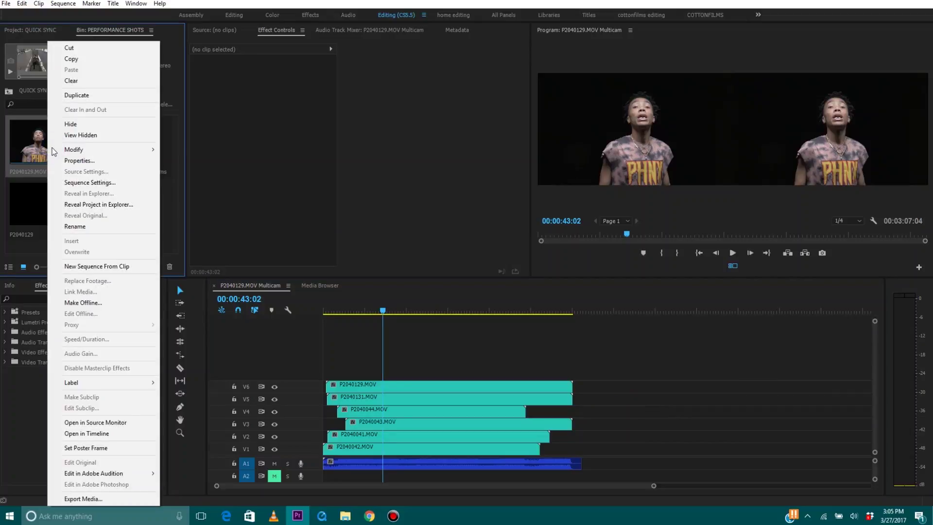
click(109, 267)
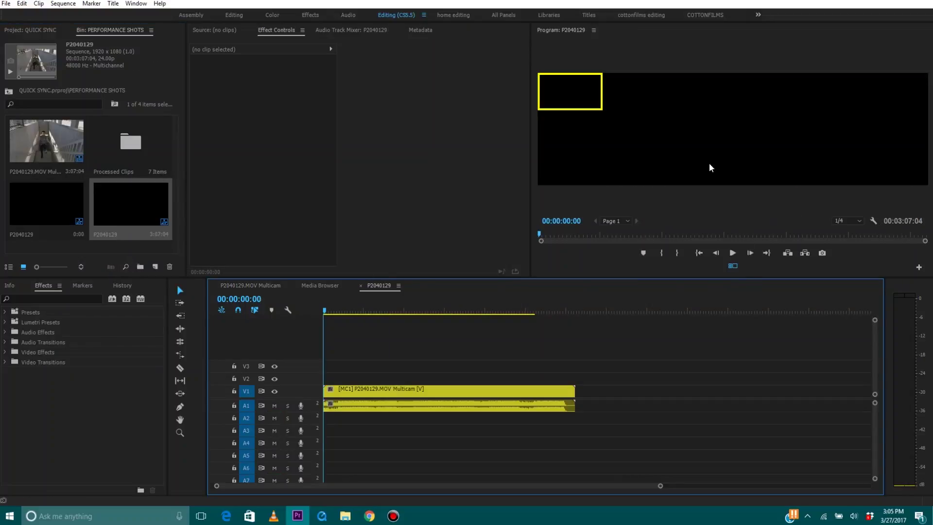
Start multi-camera playback and cut live to camera 2, the bottom-right performance and bottom-left bridge angles
click(345, 312)
click(729, 252)
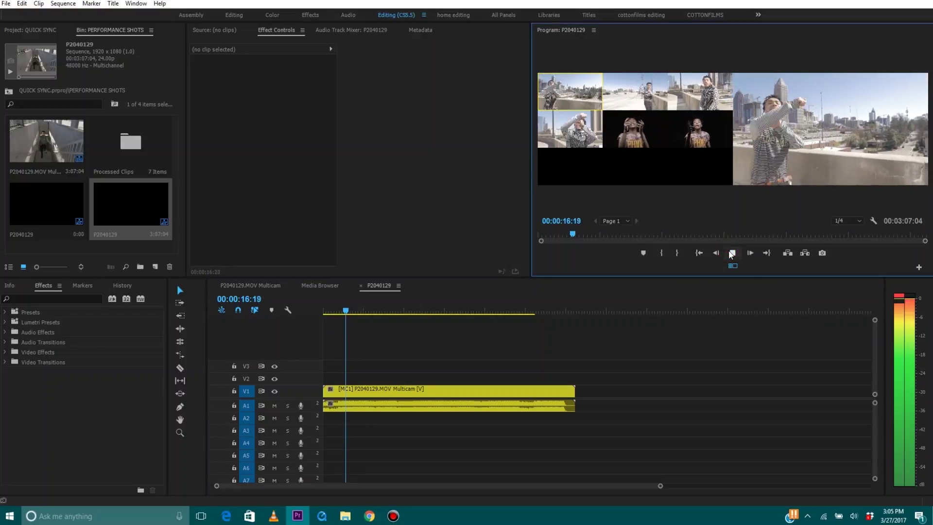
click(730, 252)
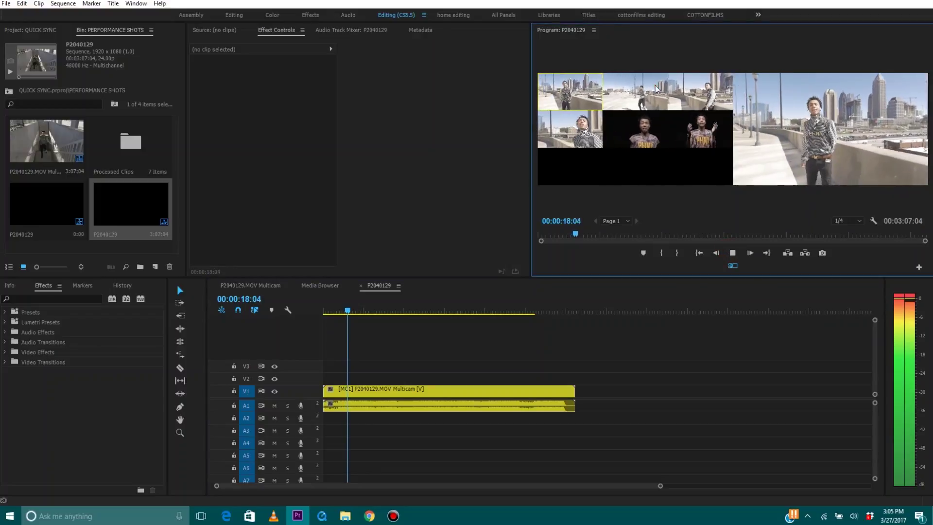
click(641, 92)
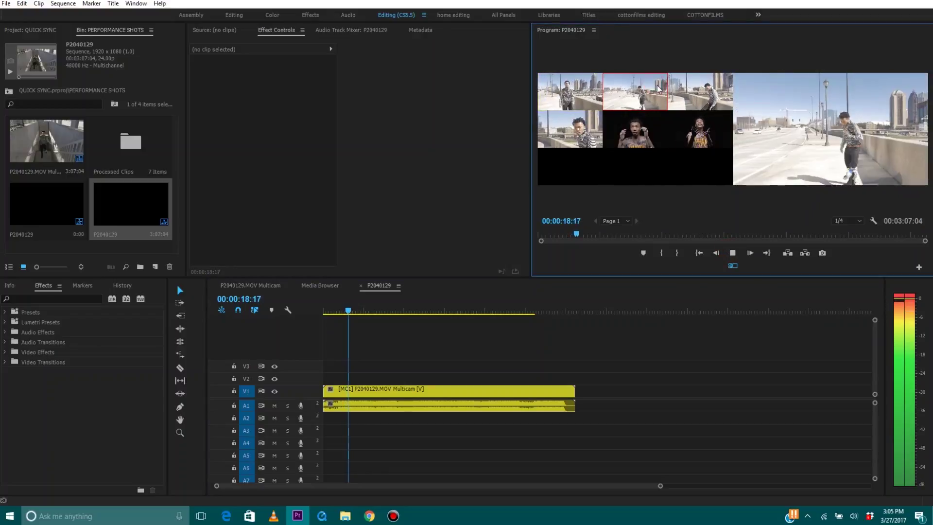
click(701, 133)
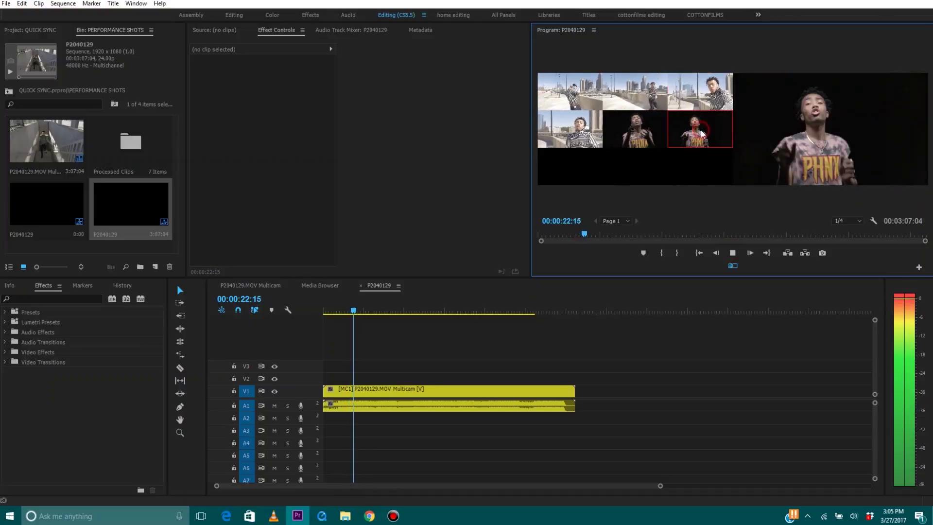
click(584, 130)
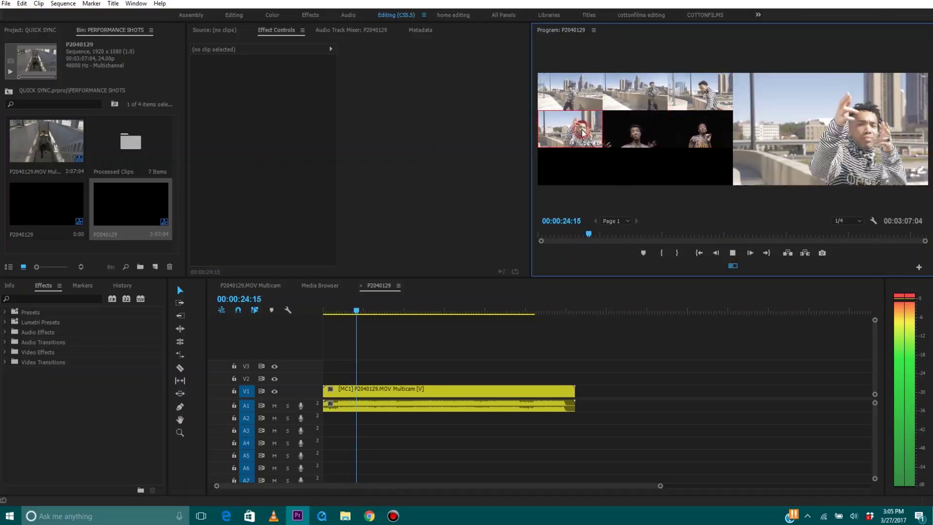
Keep switching through the top-row wide, close-up and first angles, then stop to commit the cuts on V1
click(639, 93)
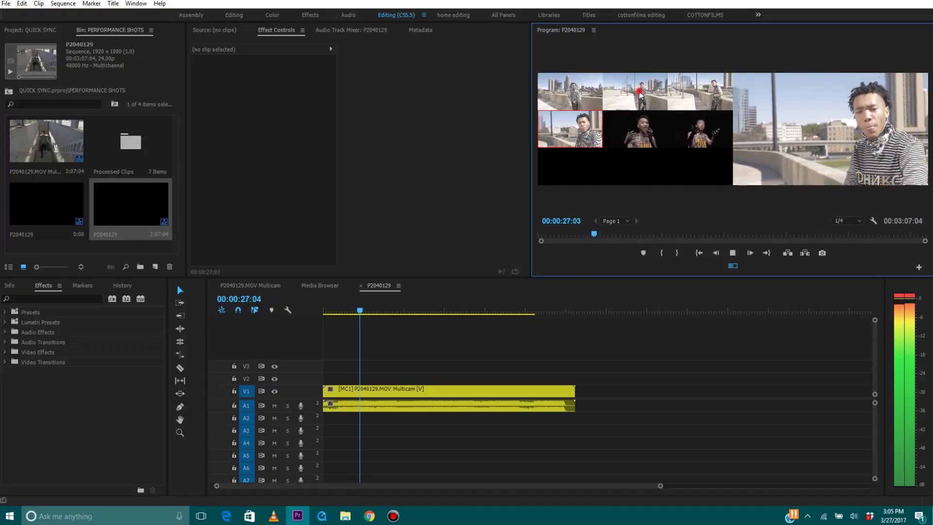
click(712, 95)
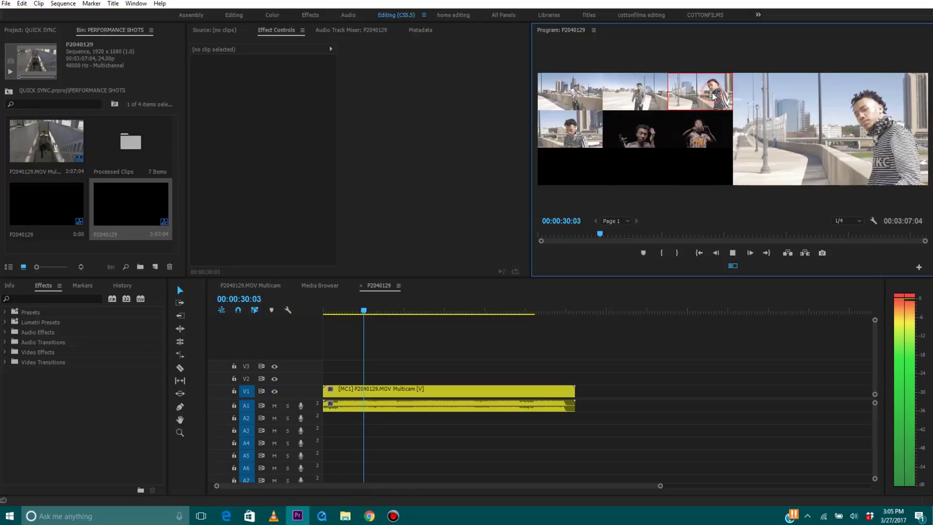
click(582, 97)
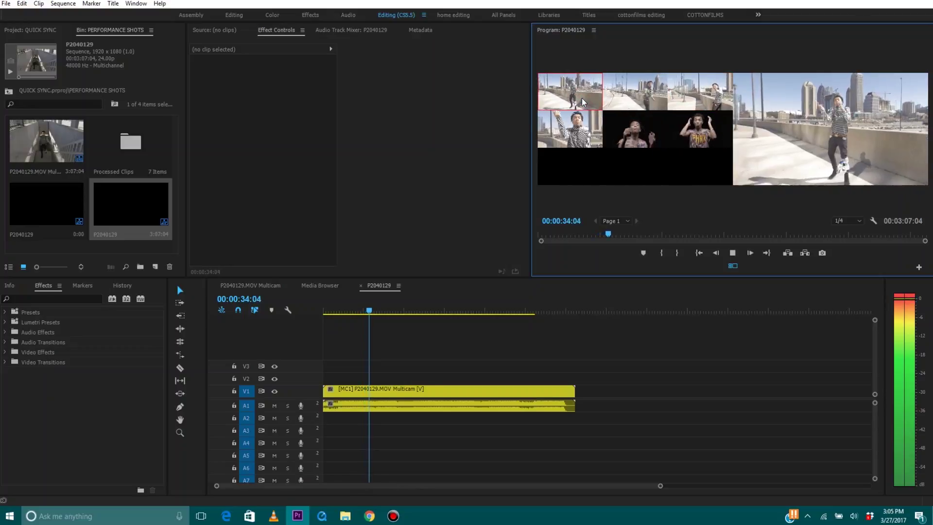
click(649, 93)
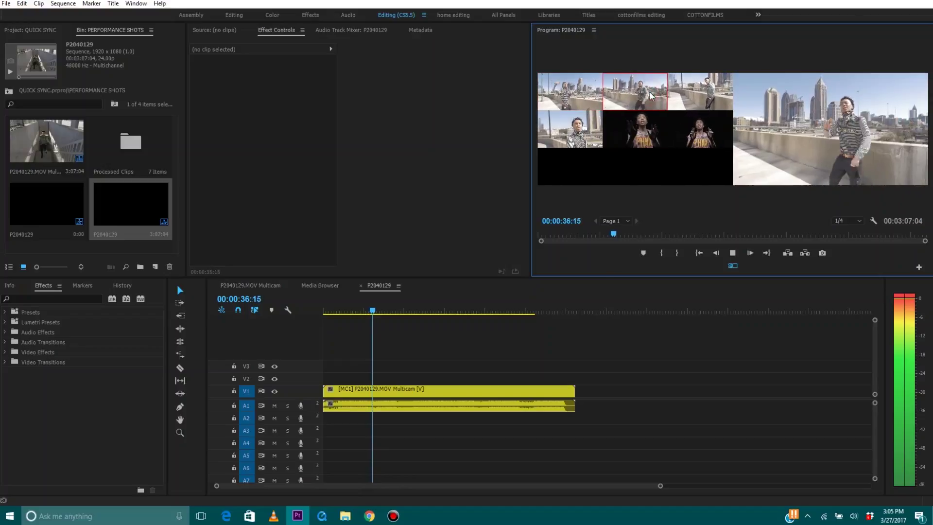
click(703, 96)
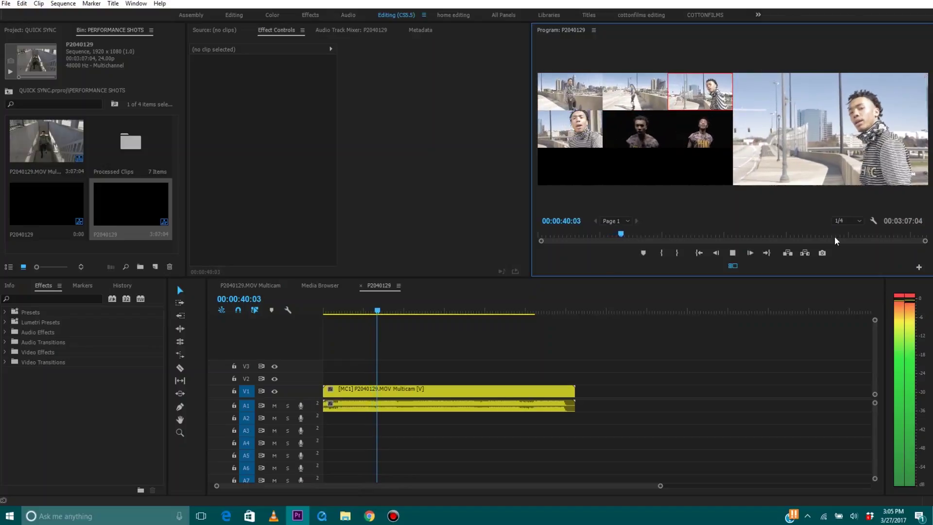
click(733, 252)
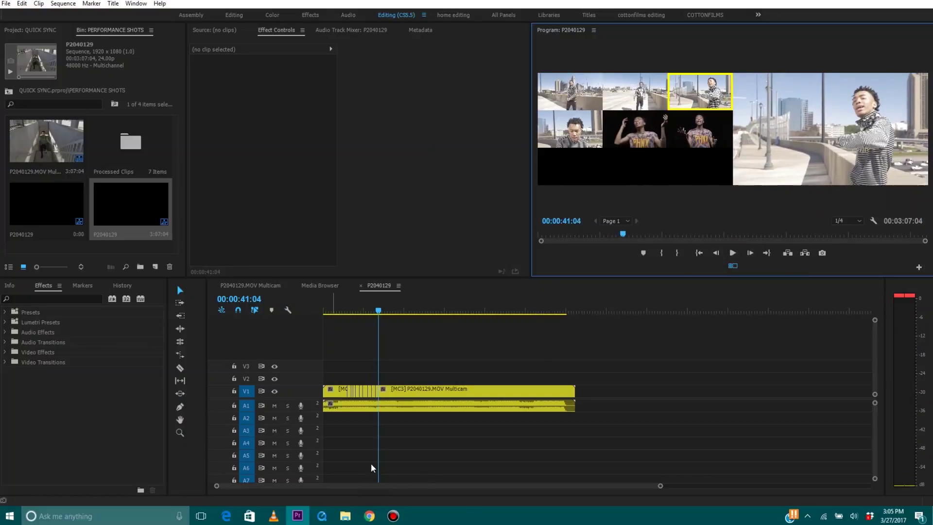
drag(659, 485, 455, 485)
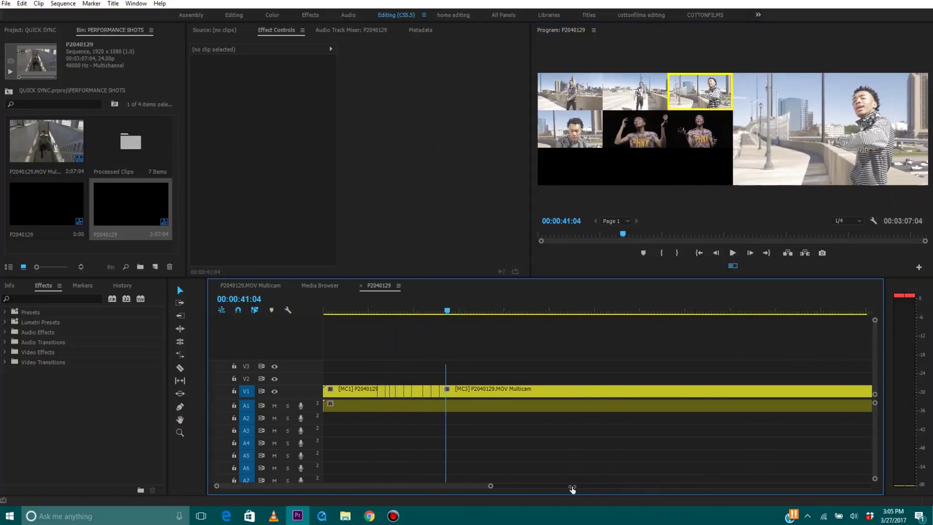
Play the cut sequence from about 19 seconds as single program output, maximized full screen
click(396, 313)
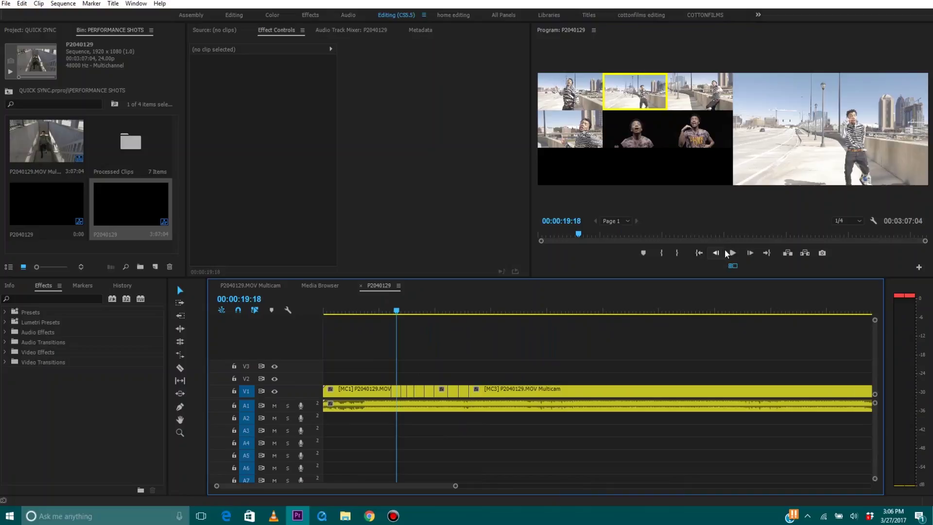
click(738, 252)
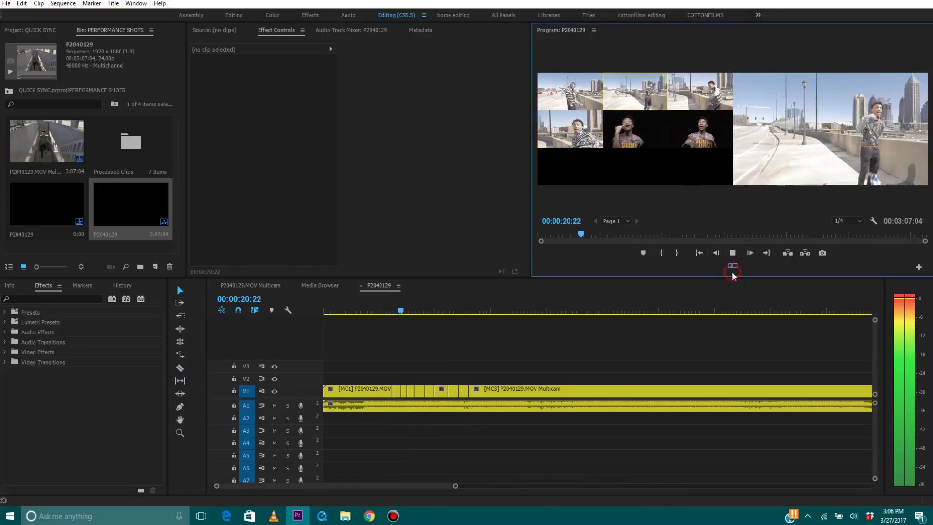
click(733, 265)
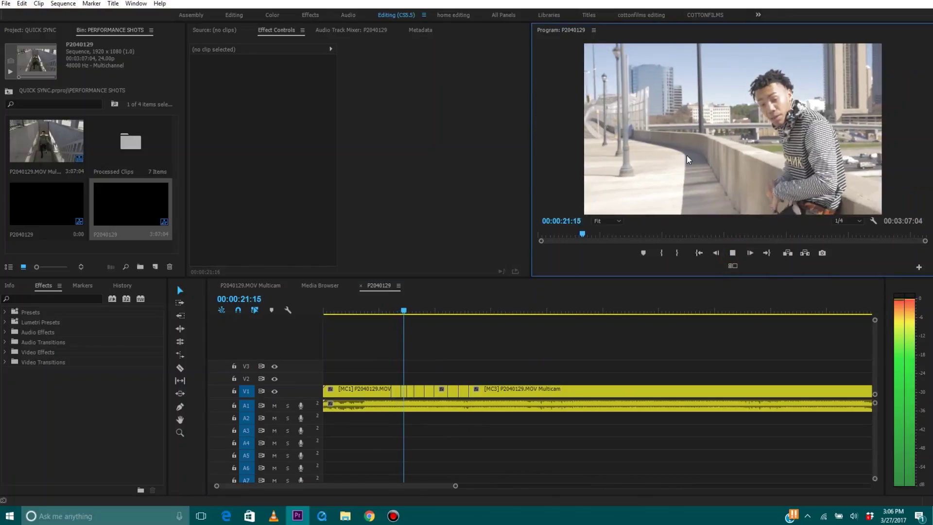
key(grave)
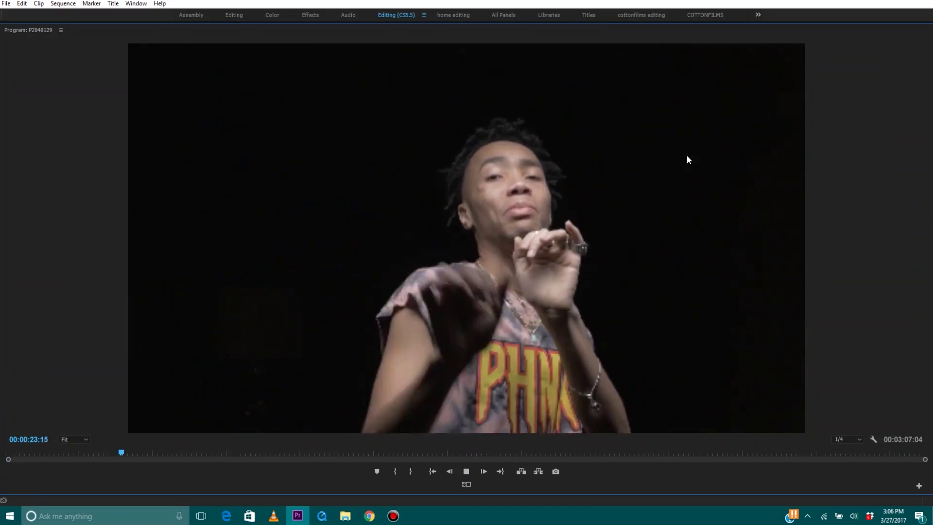